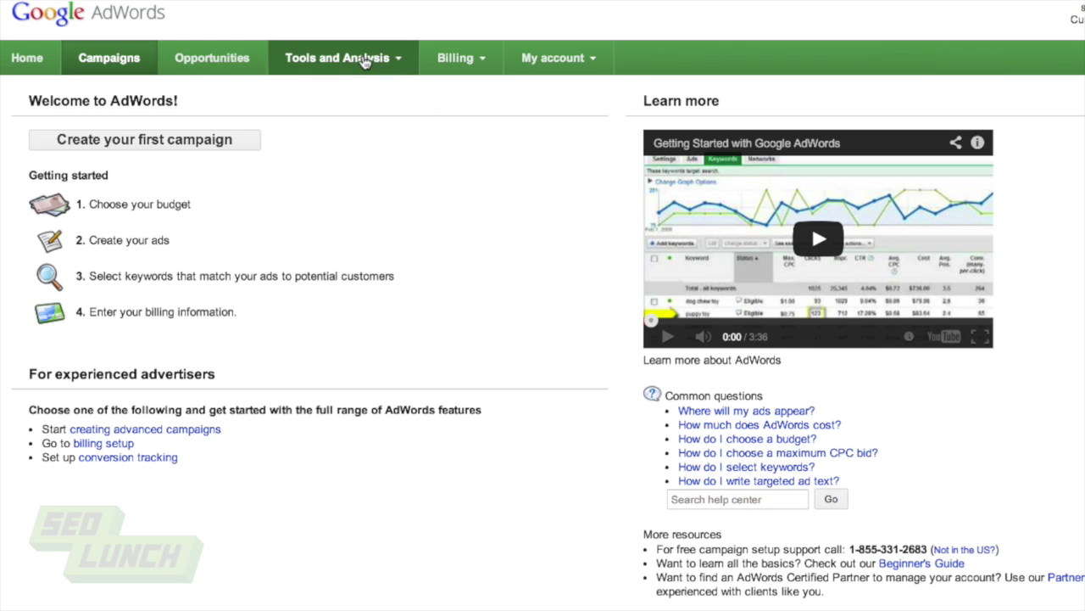
# In Keyword Planner, look up search volume for 'premium wordpress themes, premium wp themes'.
pyautogui.click(363, 60)
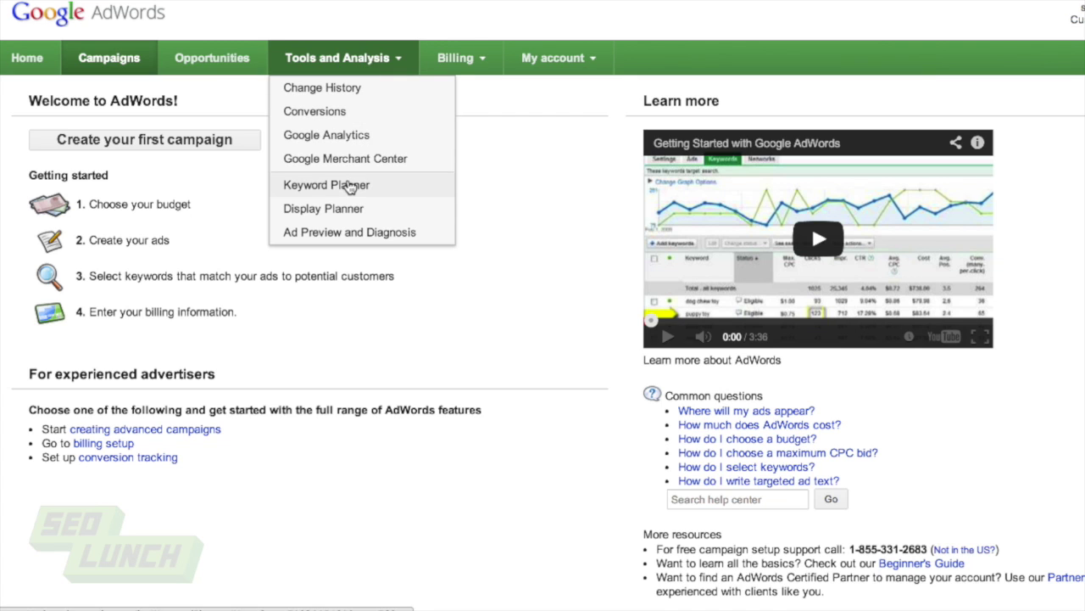
pyautogui.click(342, 195)
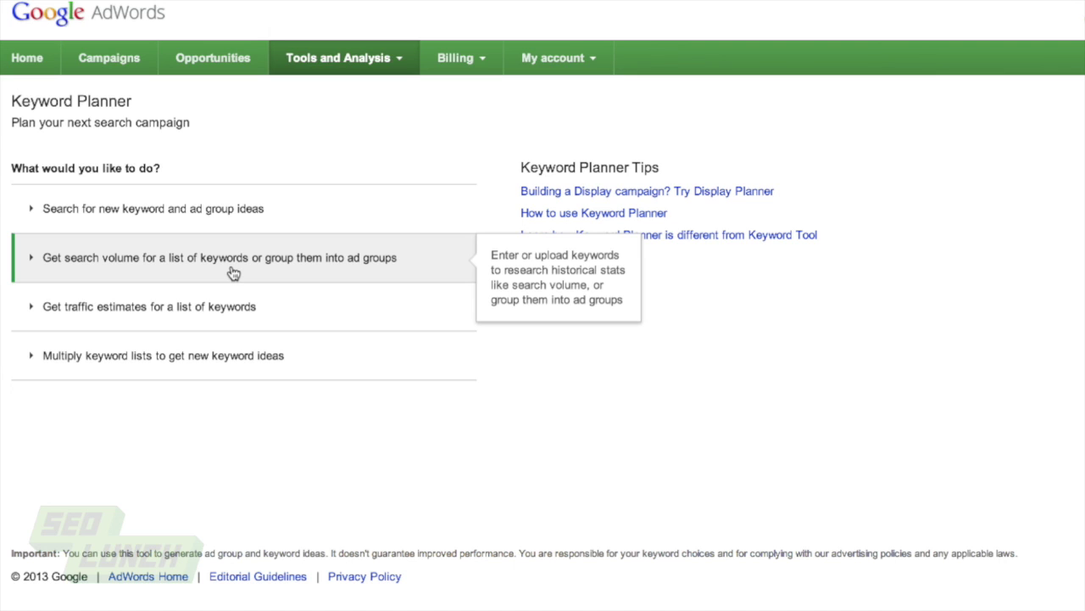
pyautogui.click(233, 272)
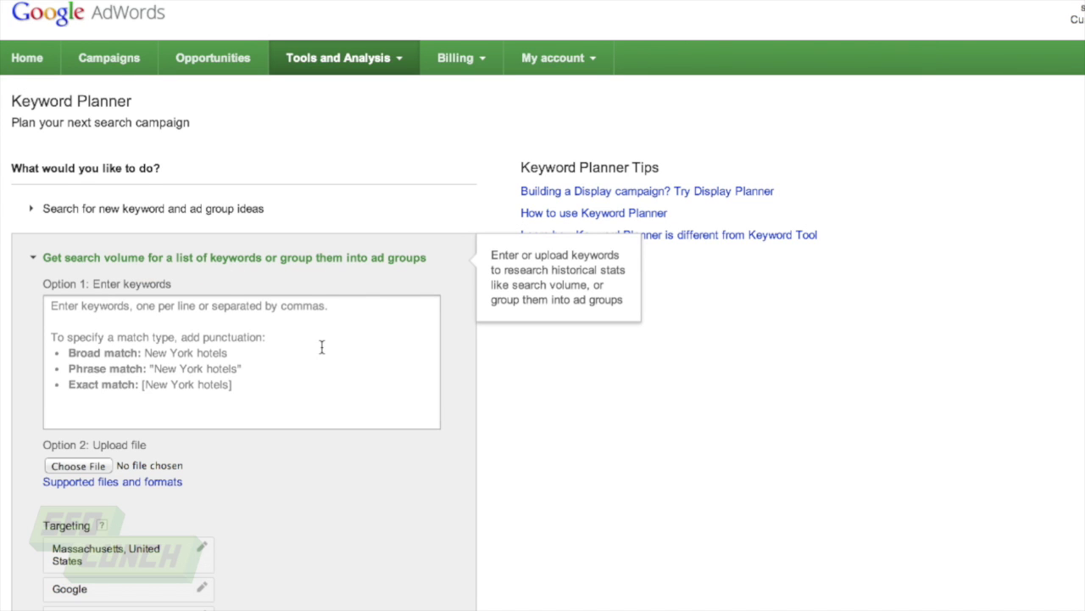
pyautogui.scroll(-1, 322, 346)
pyautogui.click(240, 311)
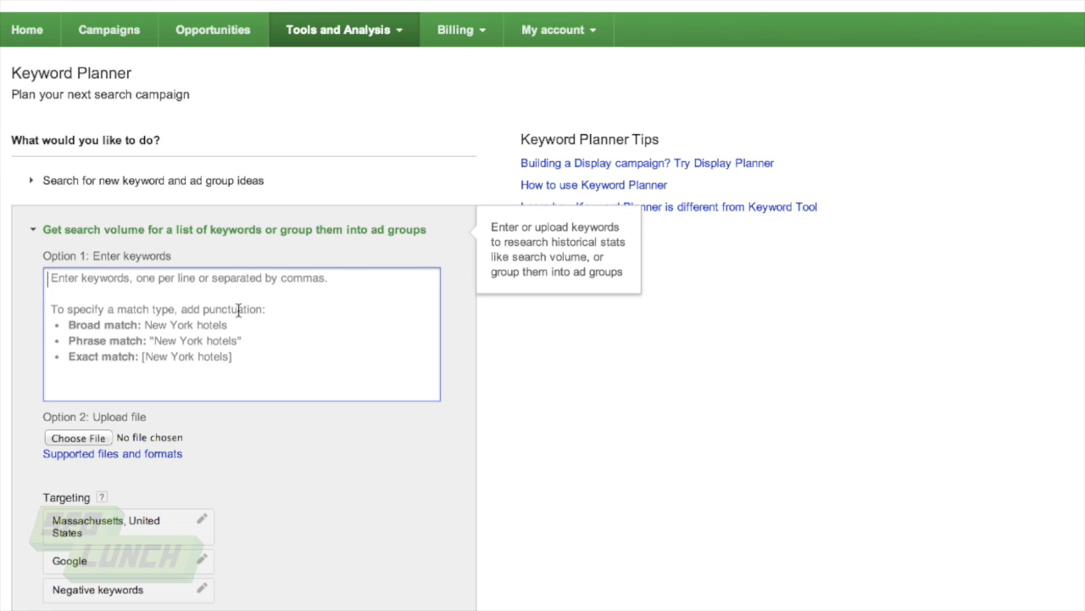
pyautogui.write('premium ')
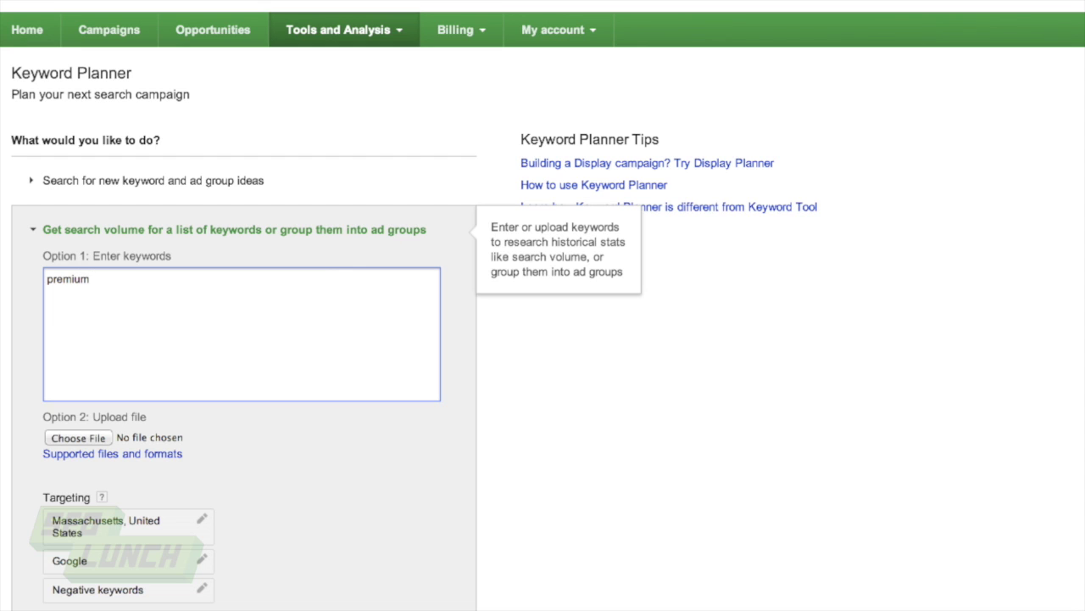
pyautogui.write('wordpress themes')
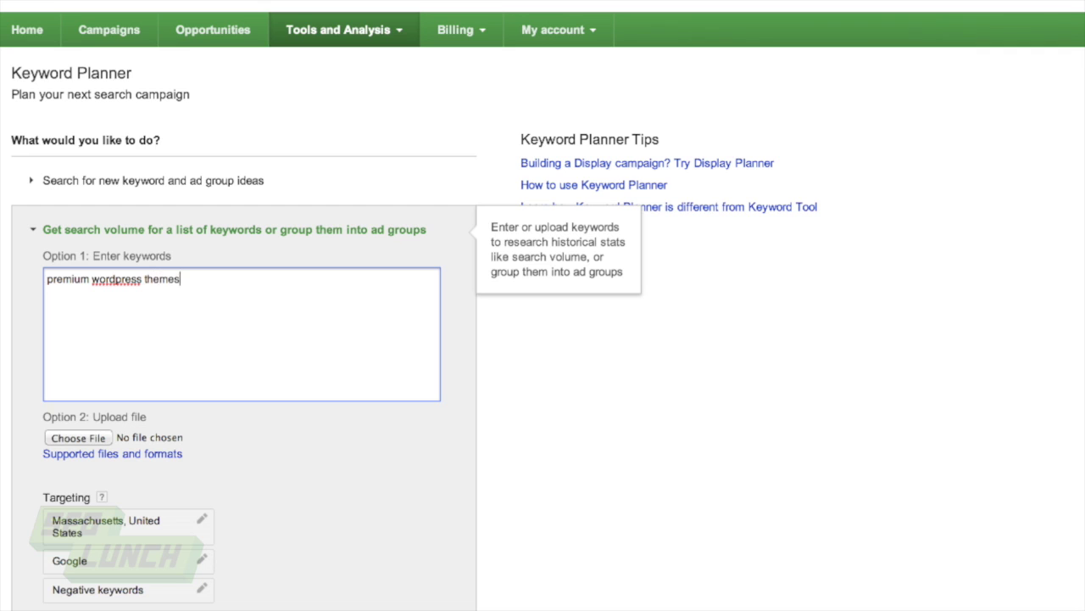
pyautogui.write(', premium wp theme')
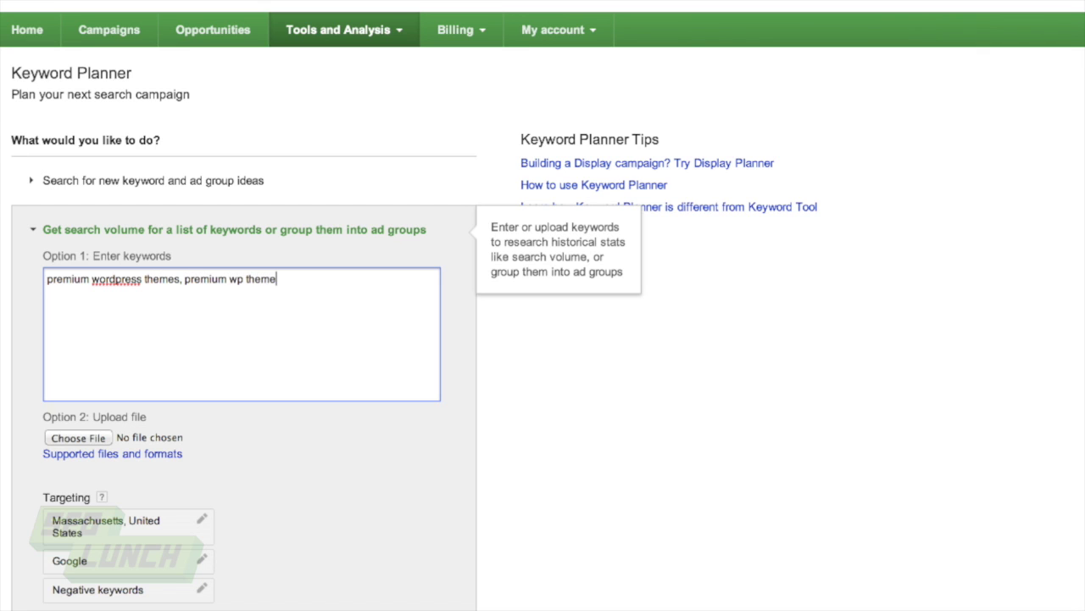
pyautogui.write('s')
pyautogui.scroll(-3, 216, 326)
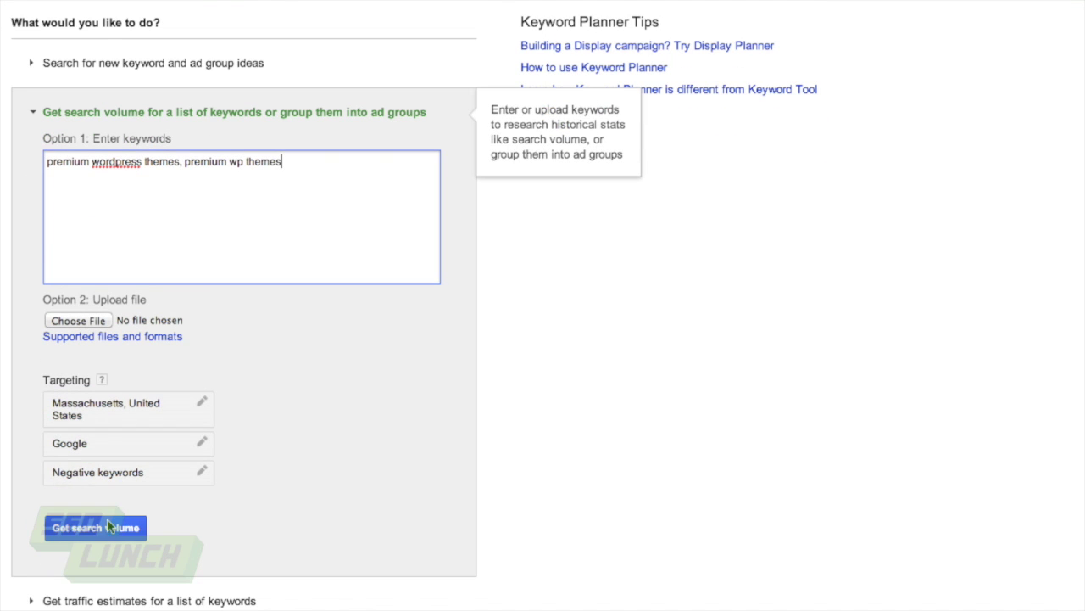
pyautogui.click(107, 522)
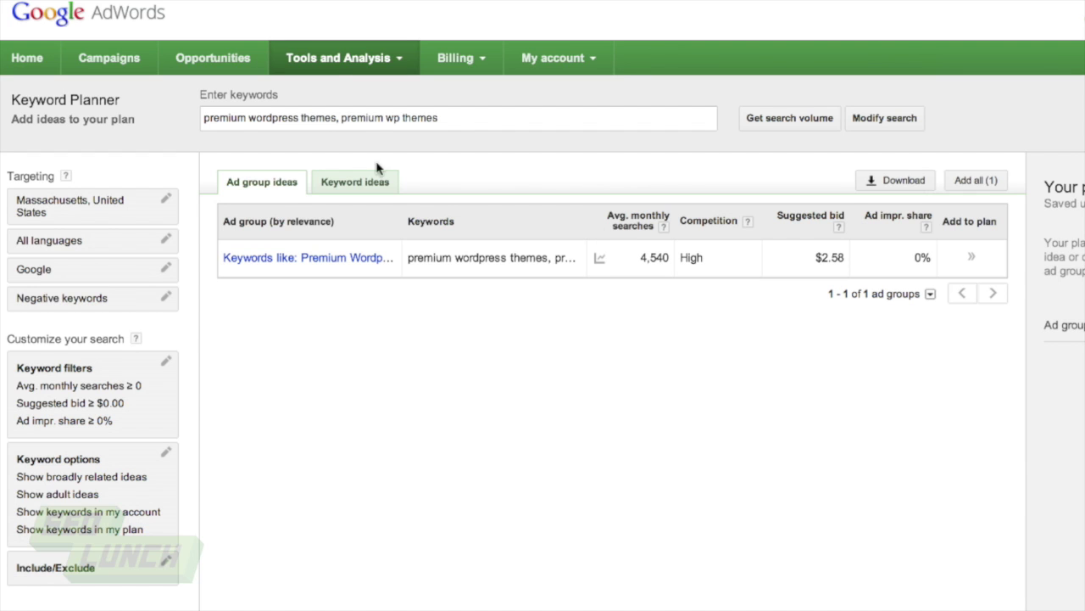
# Show per-keyword stats: premium wordpress themes 4,400 and premium wp themes 140 searches.
pyautogui.click(358, 183)
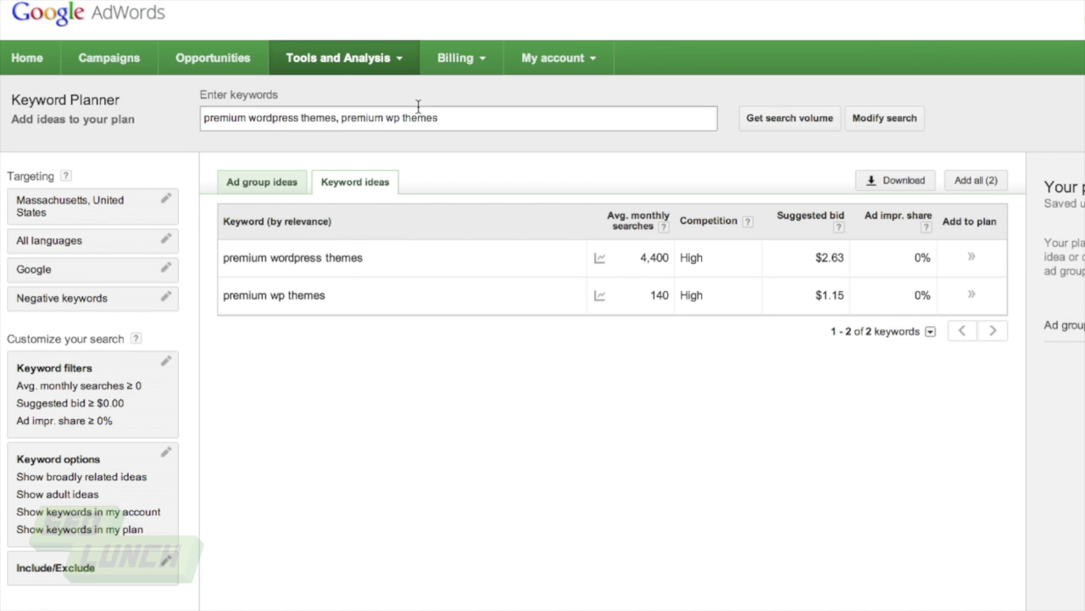
# Replace the keywords with pasta sauce, traditional pasta sauce, prego pasta sauce, alternative to prego and search.
pyautogui.tripleClick(391, 120)
pyautogui.press('BackSpace')
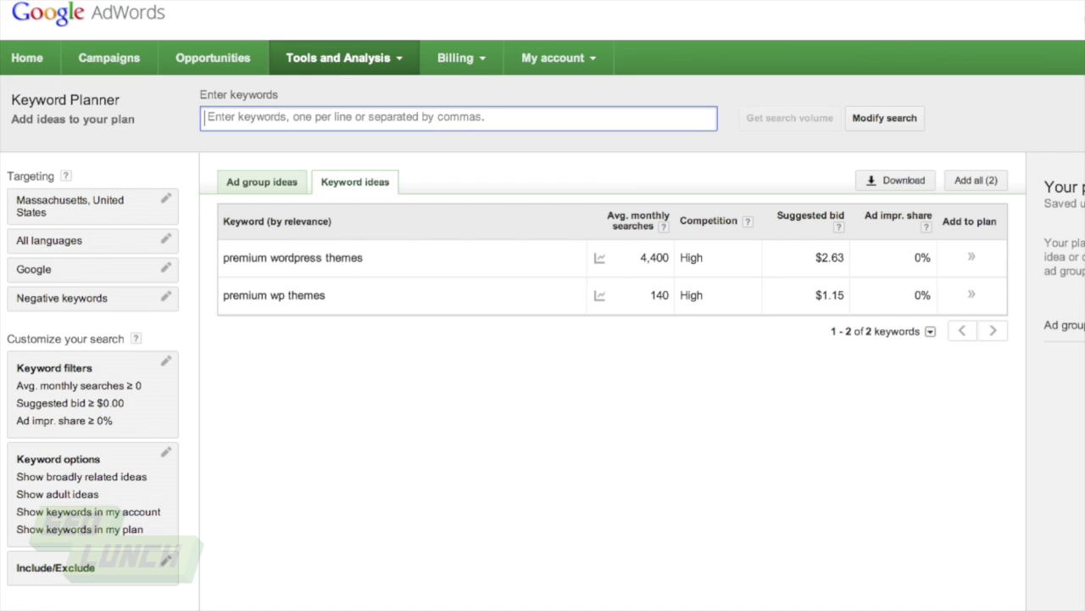
pyautogui.write('pasta sauc')
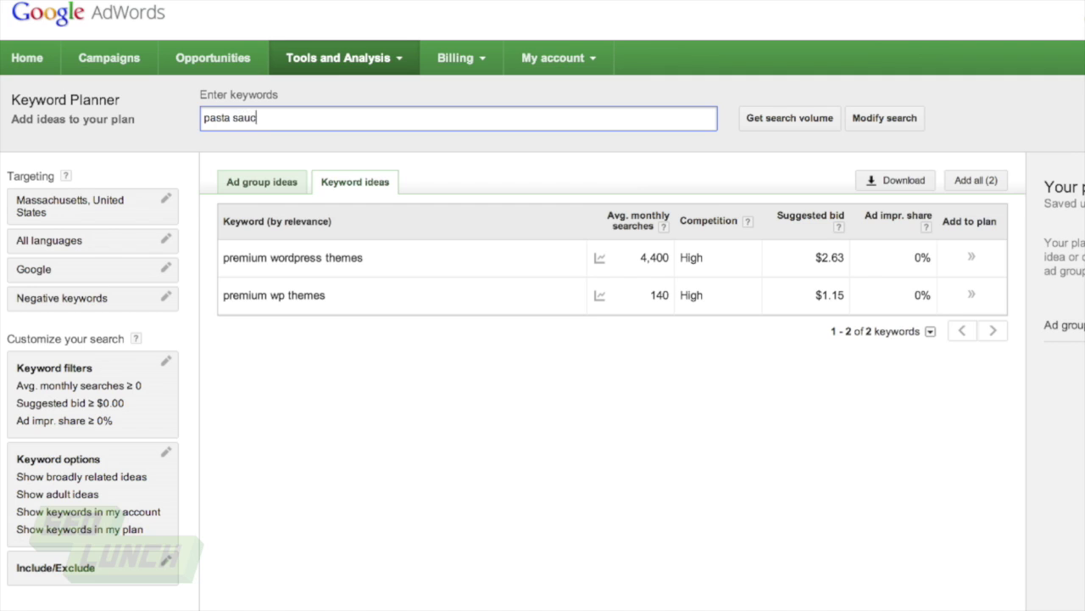
pyautogui.write('e, traditional pastasauce')
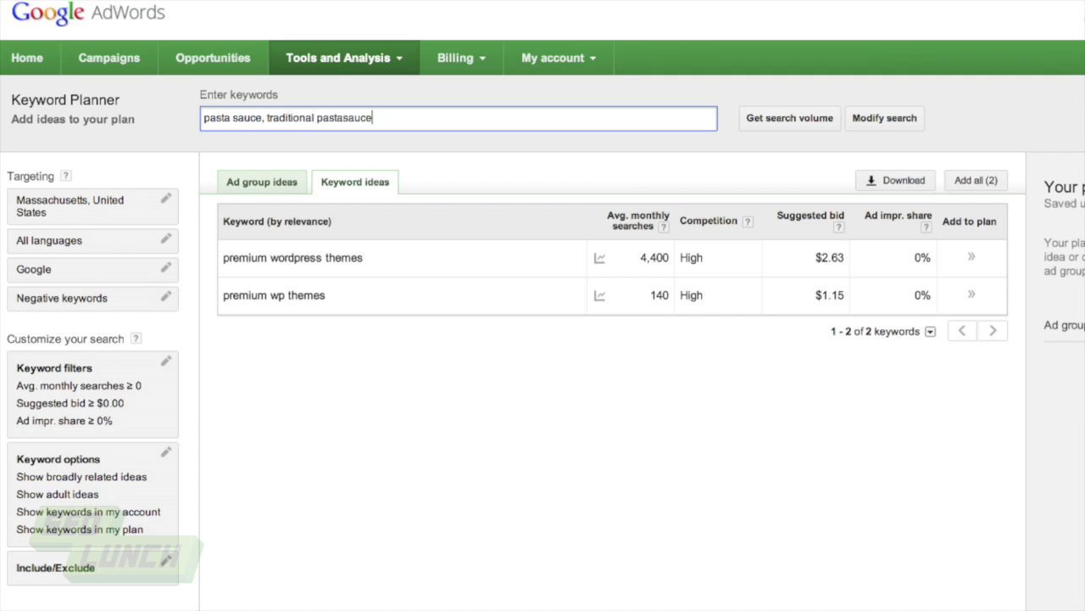
pyautogui.press('BackSpace')
pyautogui.press('BackSpace')
pyautogui.press('BackSpace')
pyautogui.press('BackSpace')
pyautogui.press('BackSpace')
pyautogui.write('sauce, prego pasta caus')
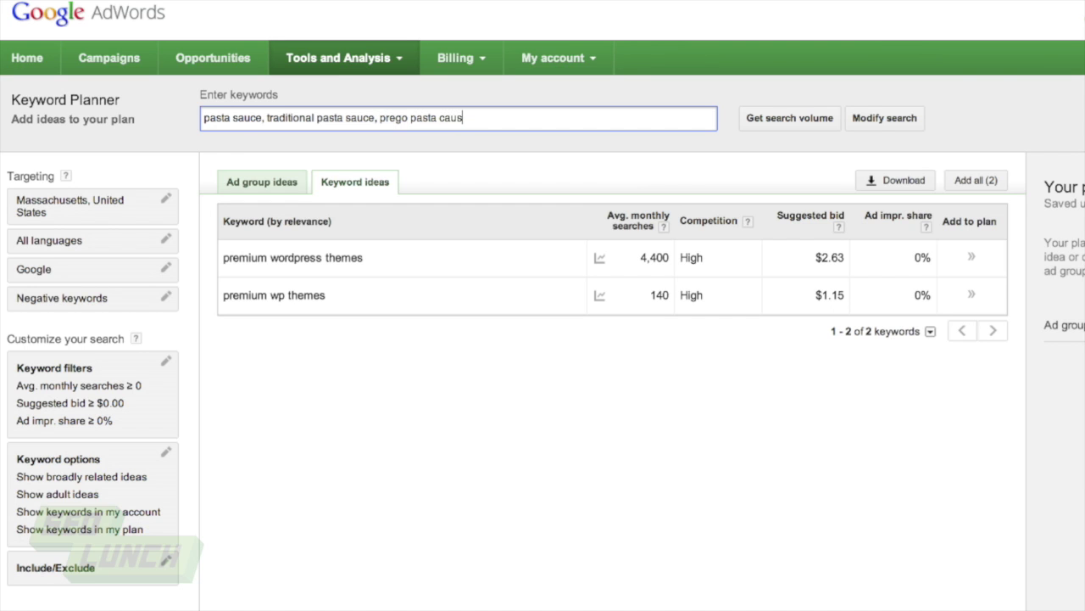
pyautogui.press('BackSpace')
pyautogui.press('BackSpace')
pyautogui.press('BackSpace')
pyautogui.press('BackSpace')
pyautogui.write('sauce, alternative to')
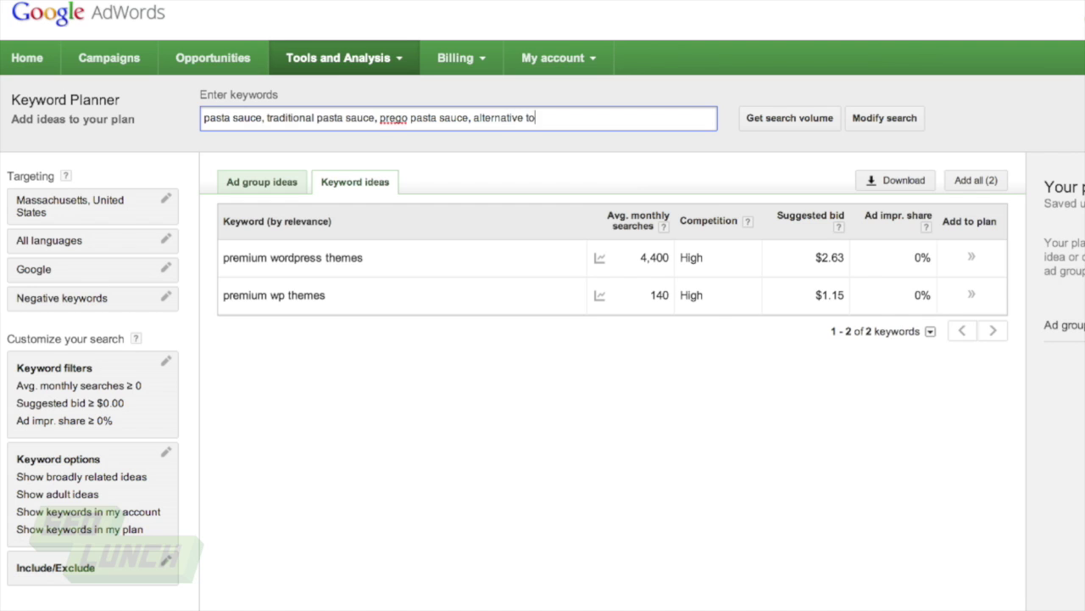
pyautogui.write(' prego')
pyautogui.click(787, 121)
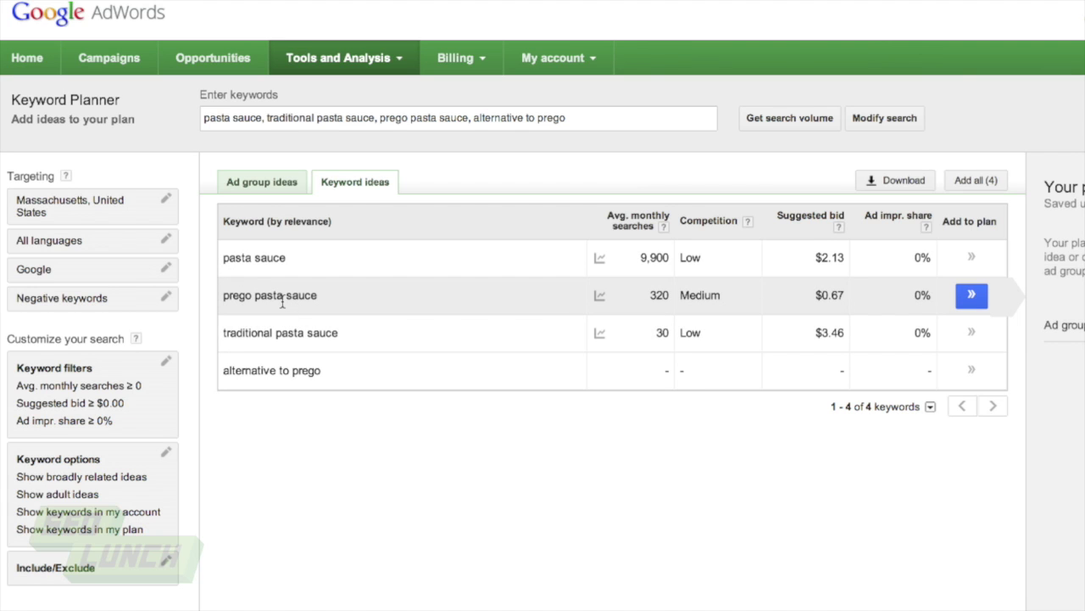
# View the pasta sauce results as an ad group, then return to per-keyword ideas.
pyautogui.click(260, 185)
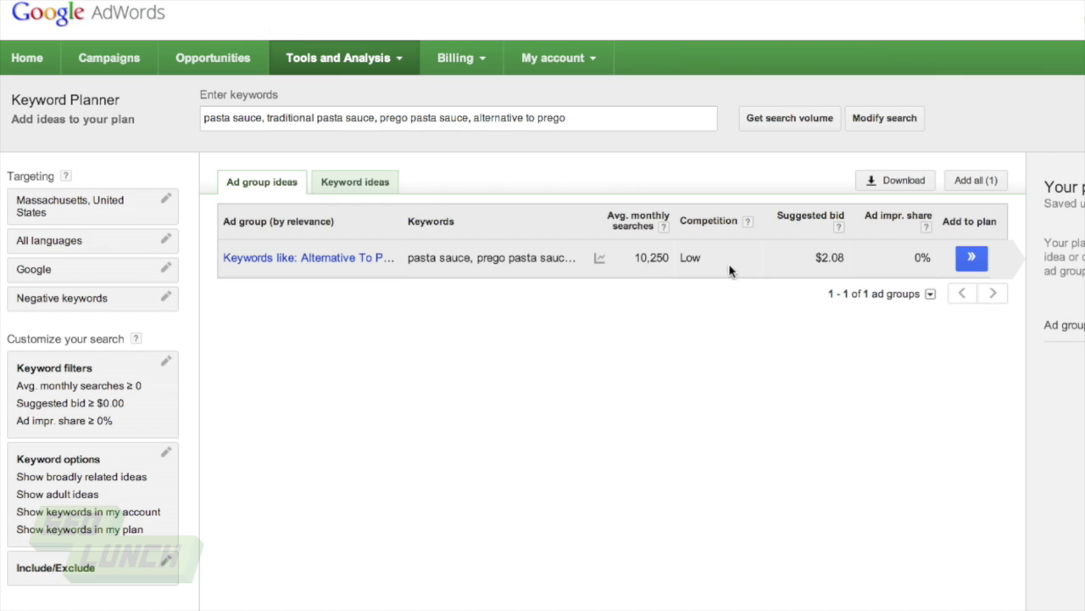
pyautogui.click(370, 195)
# Clear the pasta sauce keywords and enter 'gluten-free, dairy-free' instead.
pyautogui.tripleClick(415, 120)
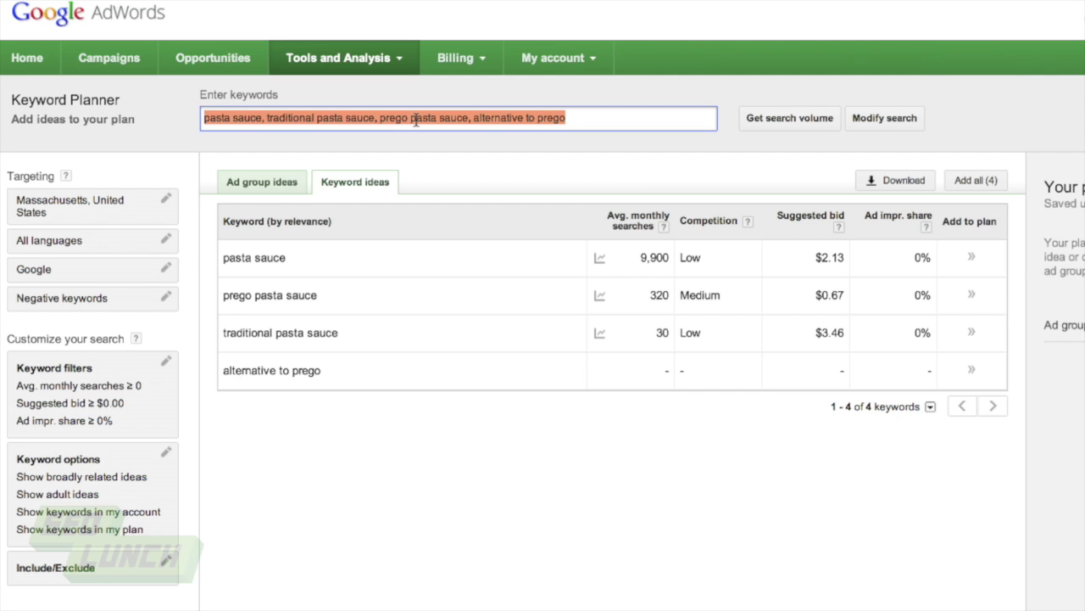
pyautogui.press('BackSpace')
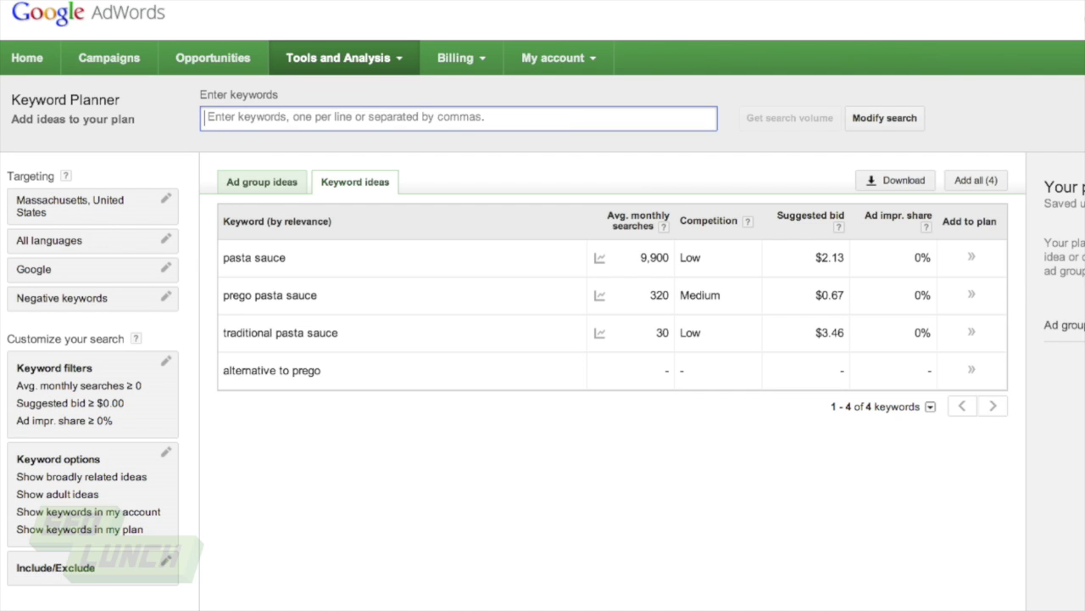
pyautogui.write('gluten')
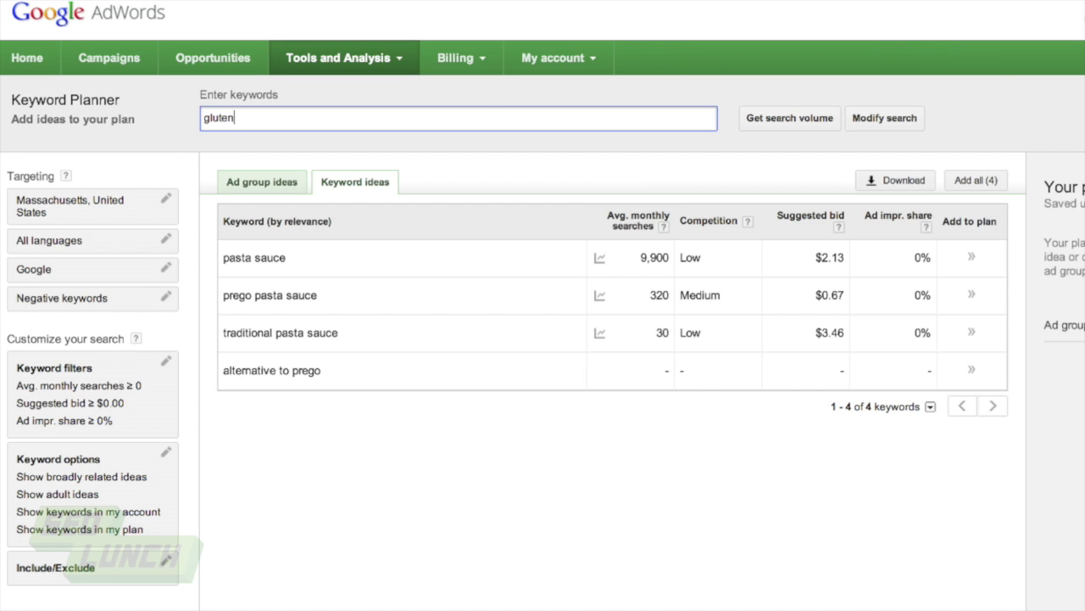
pyautogui.write('-free, dairy-free')
pyautogui.click(778, 134)
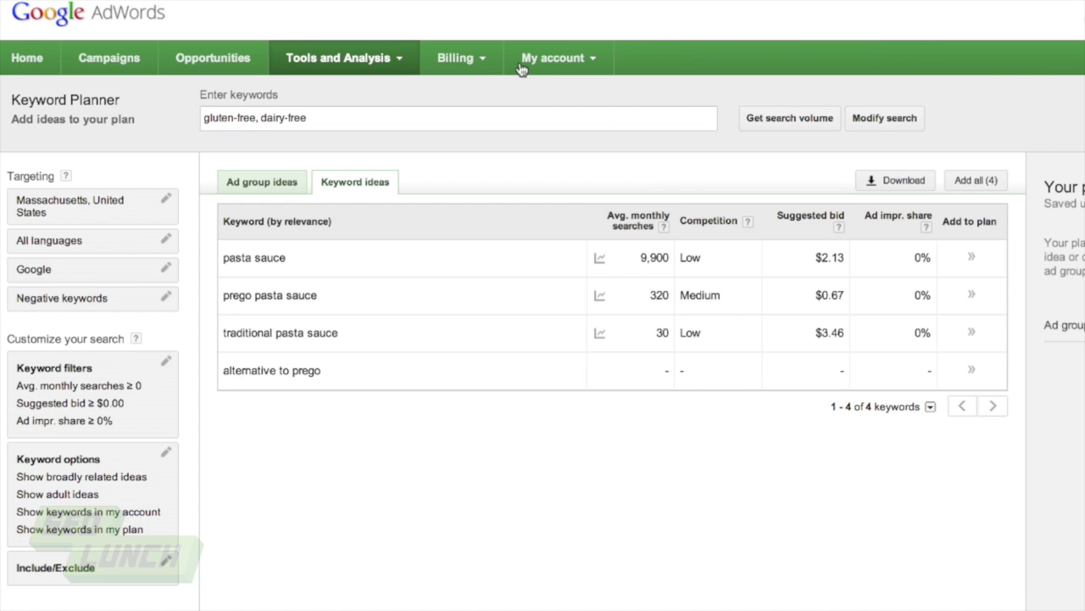
# Get search volumes for gluten-free (90,500) and dairy-free (1,600).
pyautogui.click(804, 120)
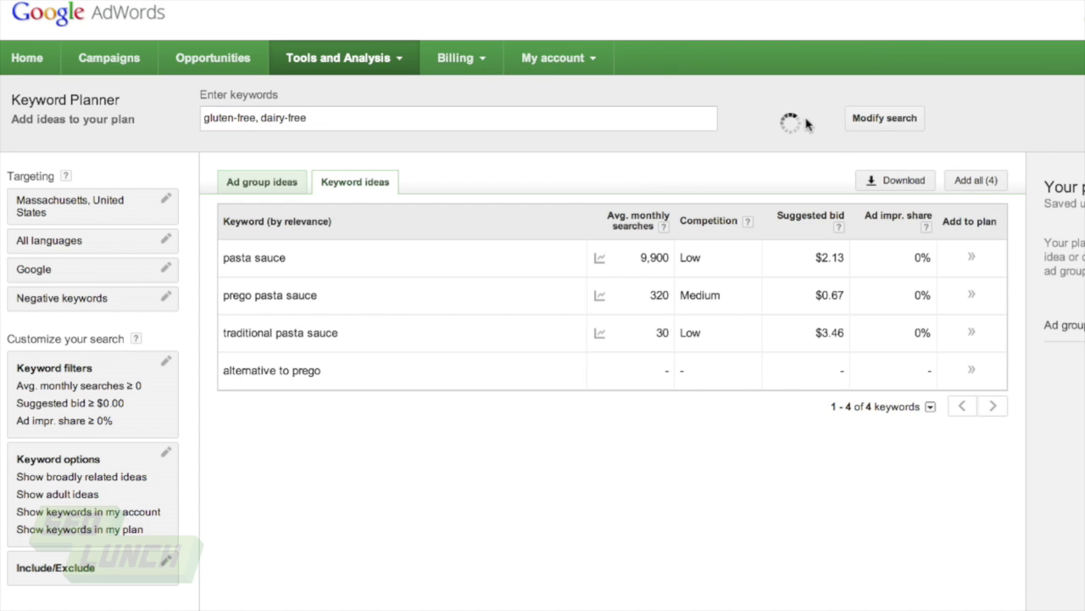